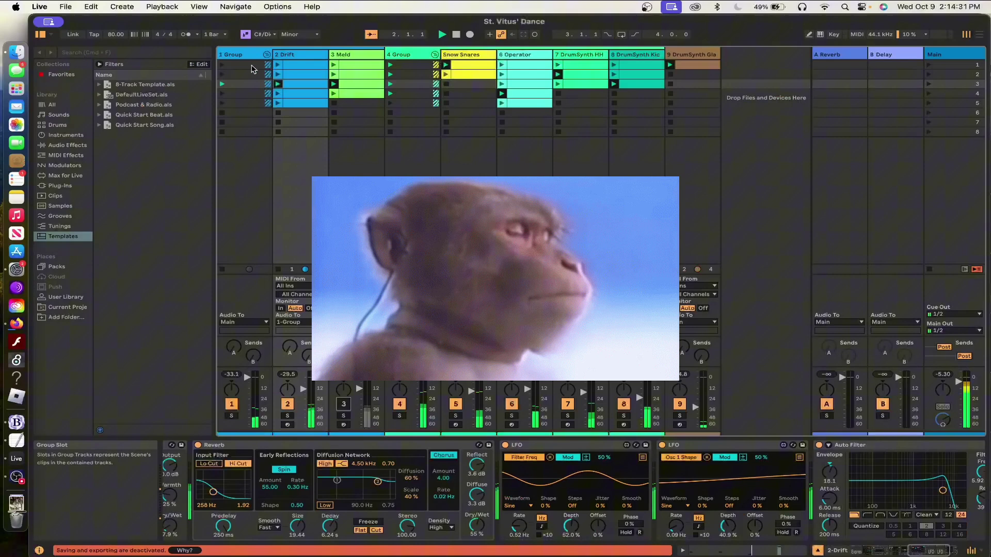
- Solo 1-Group and show the Drift track's Expression Control, Drift and Delay devices
{"action": "left_click", "coordinate": [237, 54]}
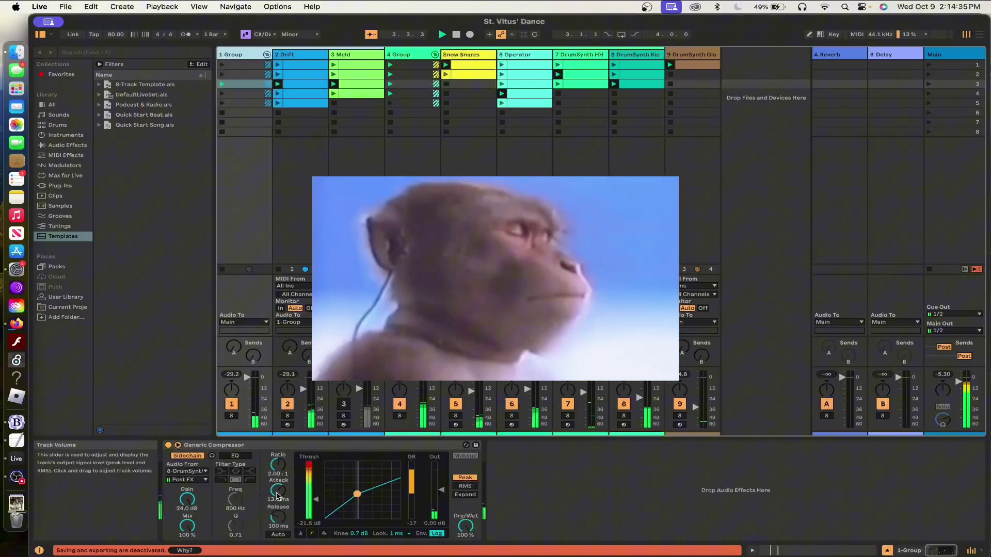
{"action": "left_click", "coordinate": [231, 416]}
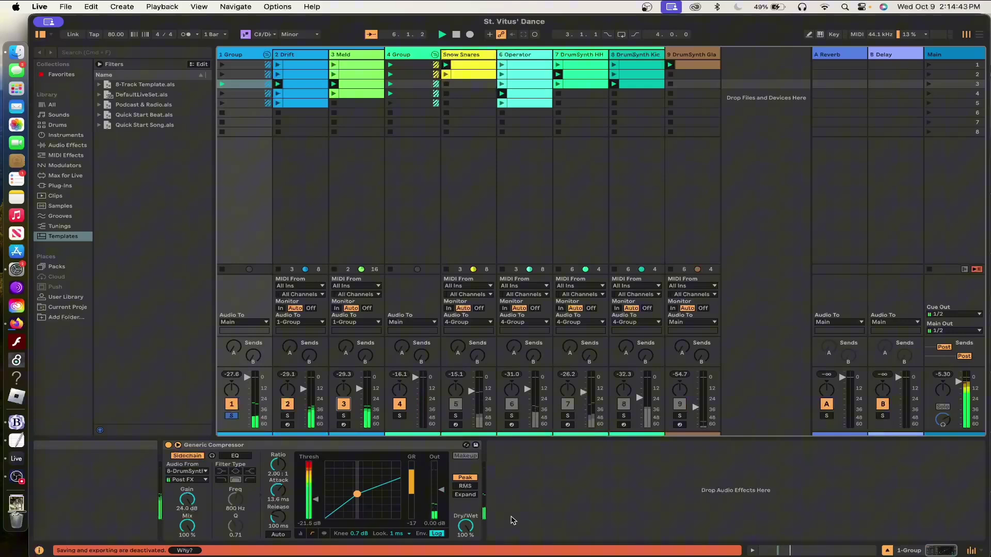
{"action": "left_click", "coordinate": [318, 83]}
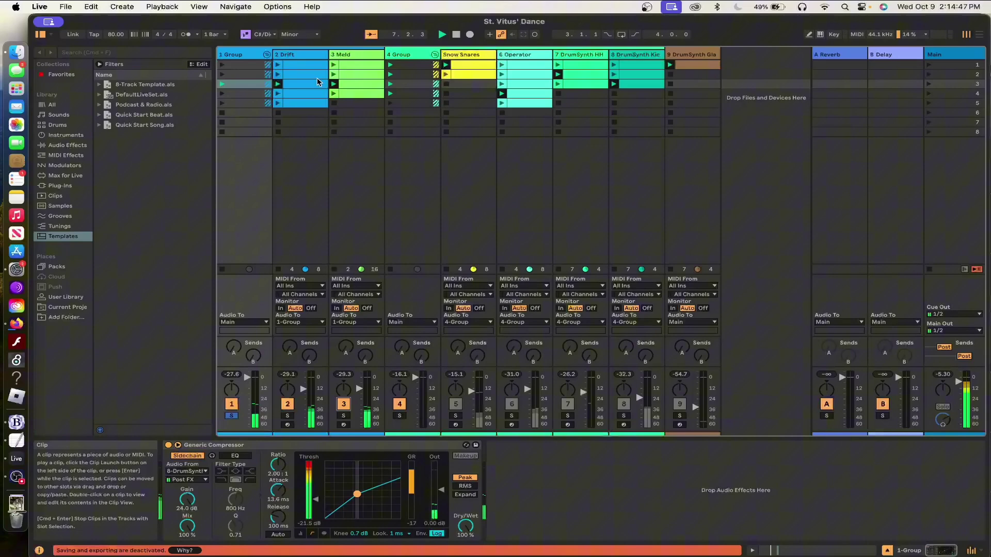
{"action": "scroll", "coordinate": [396, 453], "scroll_direction": "up", "scroll_amount": 5}
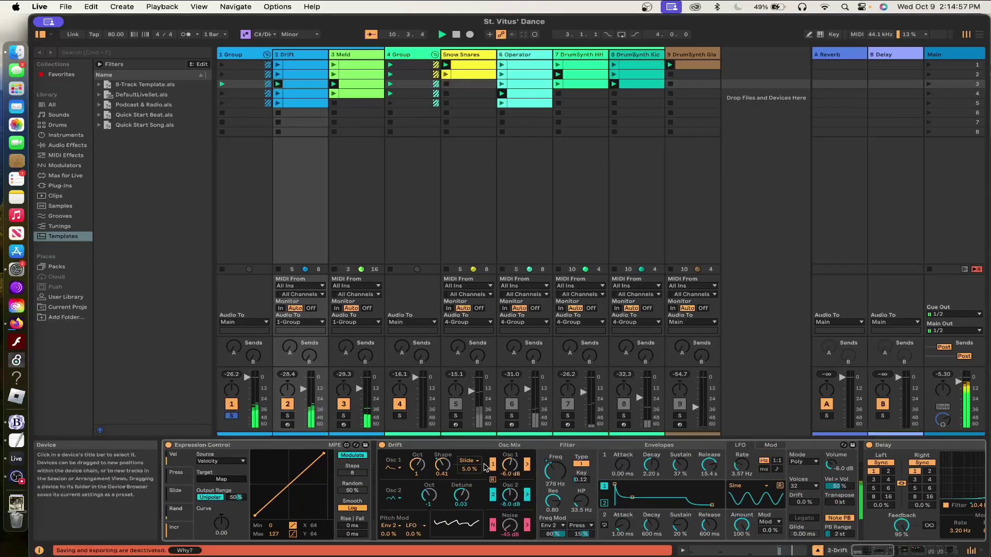
- Scroll Drift's chain past Phaser-Flanger and Reverb to the two LFOs and Auto Filter
{"action": "scroll", "coordinate": [485, 471], "scroll_direction": "right", "scroll_amount": 5}
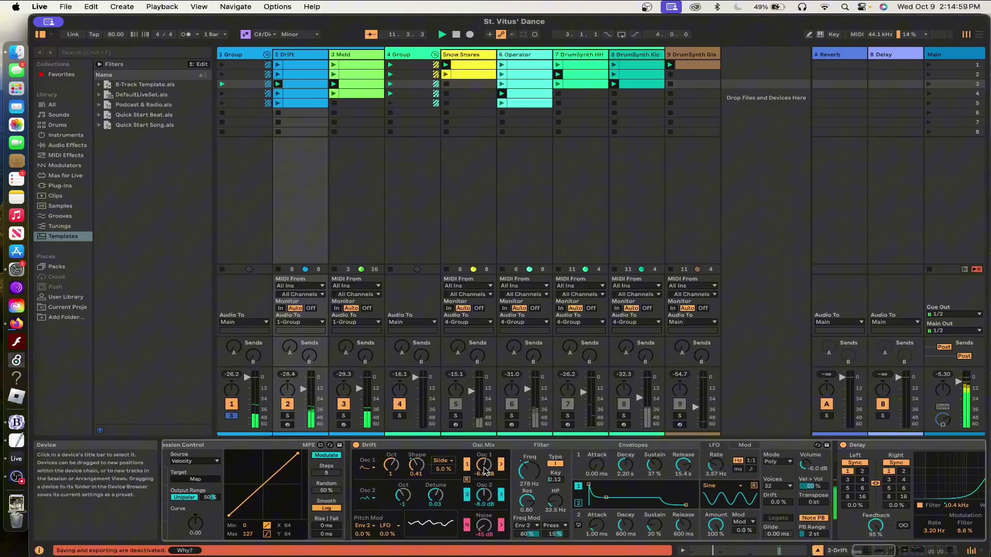
{"action": "scroll", "coordinate": [485, 471], "scroll_direction": "right", "scroll_amount": 1}
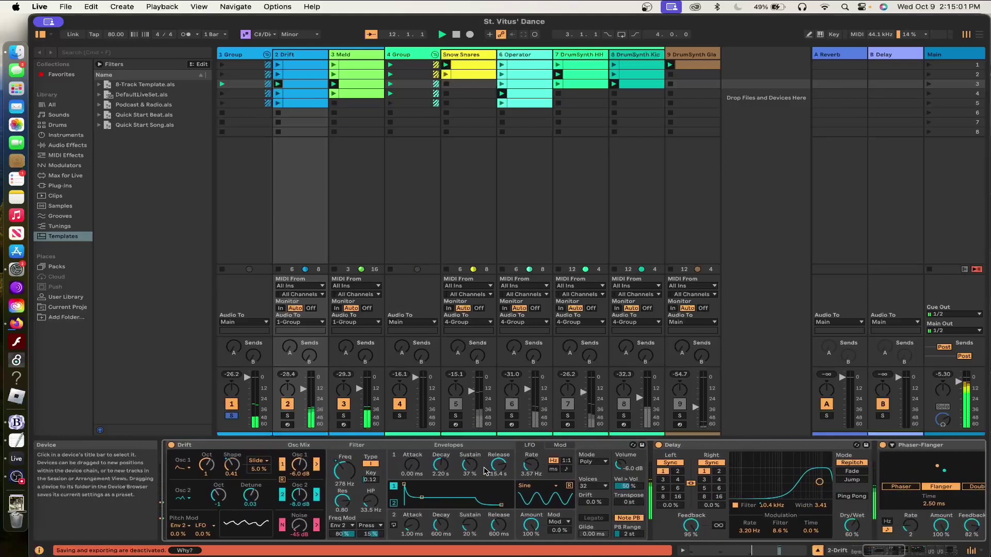
{"action": "scroll", "coordinate": [485, 471], "scroll_direction": "right", "scroll_amount": 6}
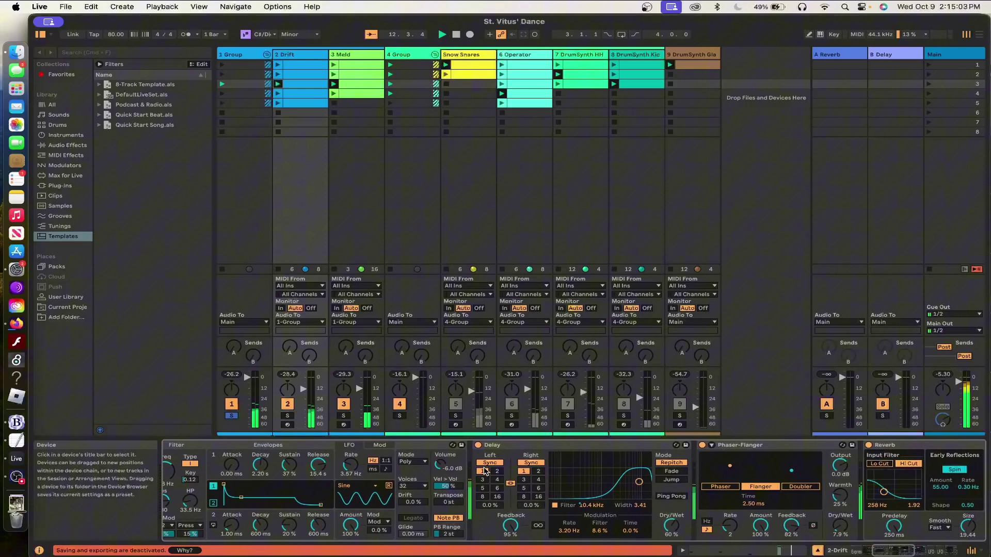
{"action": "scroll", "coordinate": [485, 471], "scroll_direction": "right", "scroll_amount": 4}
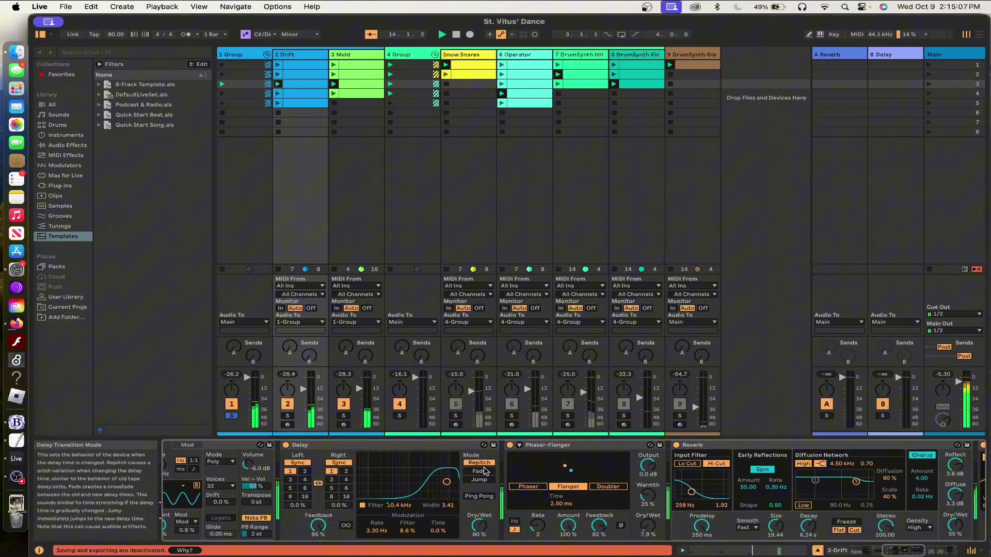
{"action": "scroll", "coordinate": [485, 471], "scroll_direction": "right", "scroll_amount": 5}
{"action": "scroll", "coordinate": [485, 470], "scroll_direction": "right", "scroll_amount": 7}
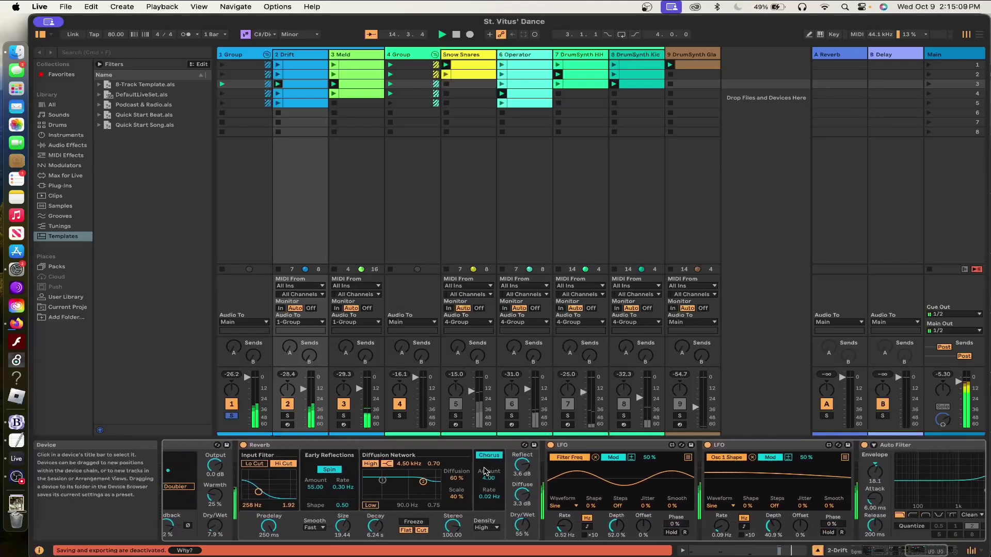
{"action": "scroll", "coordinate": [485, 471], "scroll_direction": "right", "scroll_amount": 4}
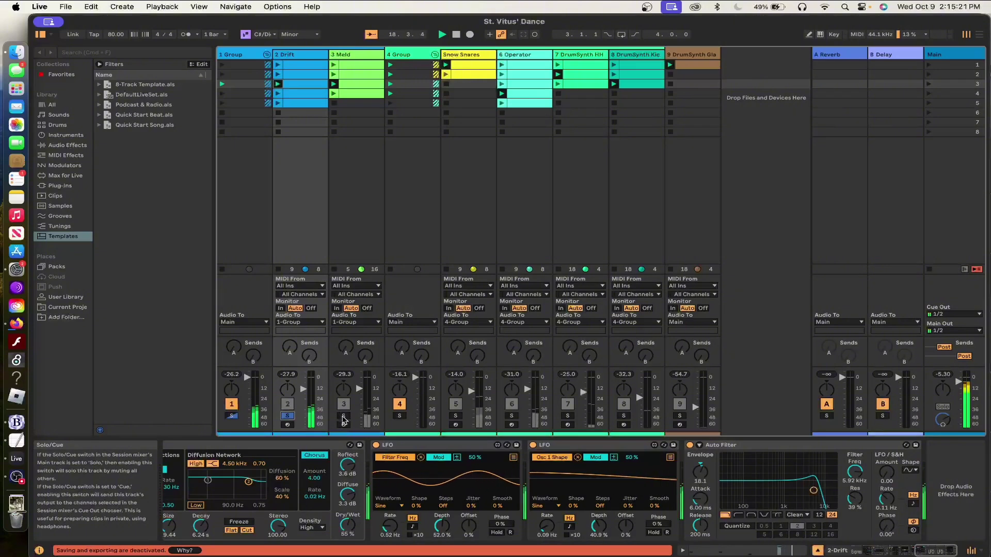
- Solo Meld, review its clip notes and device chain, then solo 4-Group
{"action": "left_click", "coordinate": [344, 418]}
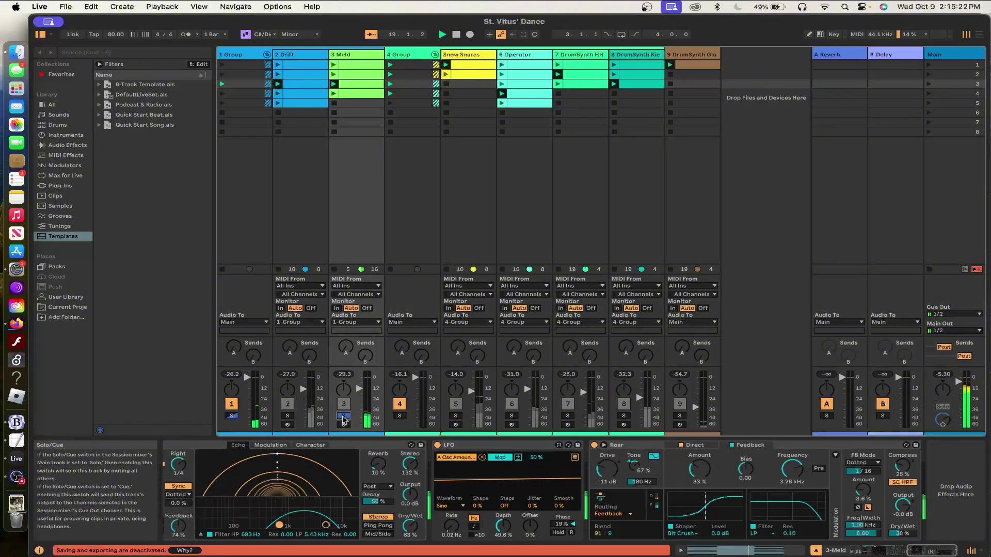
{"action": "left_click", "coordinate": [352, 84]}
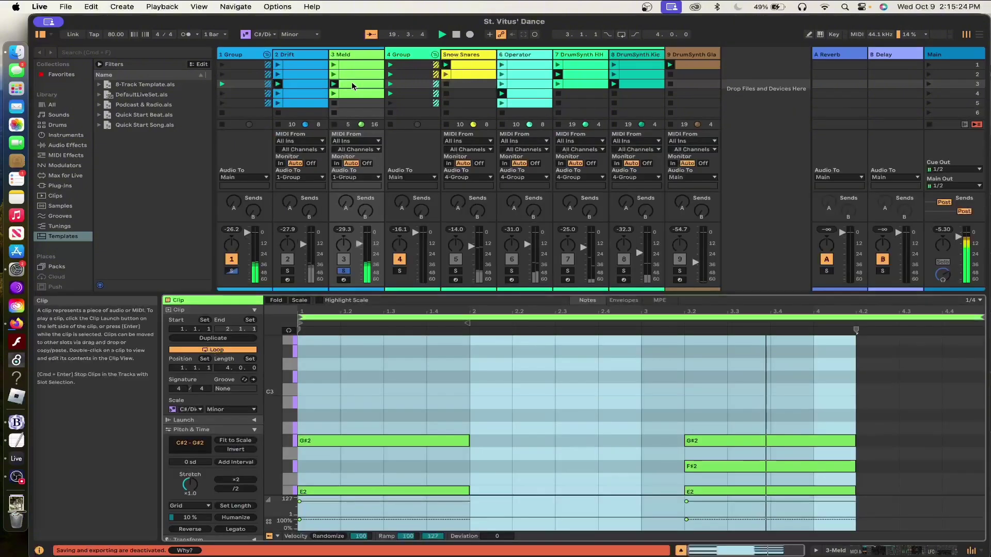
{"action": "left_click", "coordinate": [356, 54]}
{"action": "scroll", "coordinate": [435, 486], "scroll_direction": "left", "scroll_amount": 10}
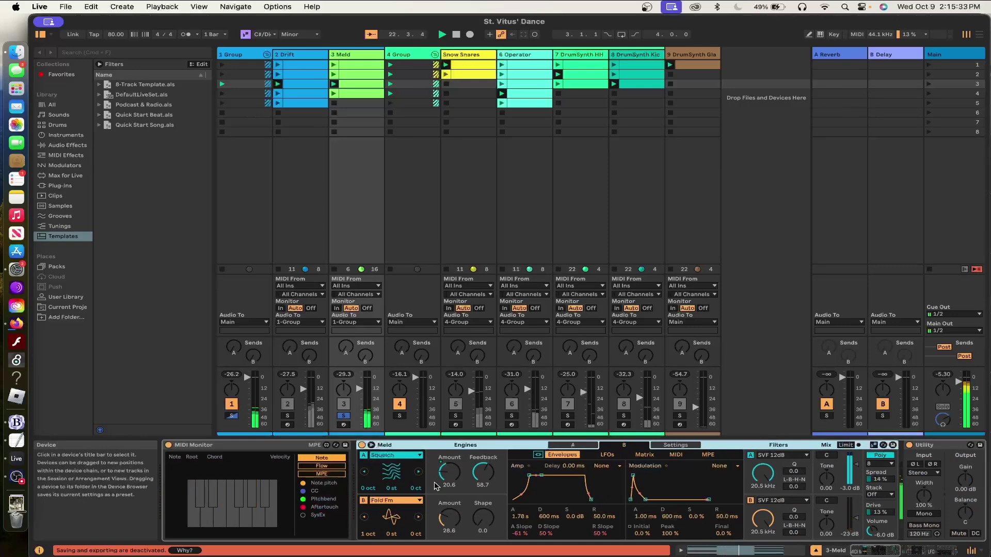
{"action": "scroll", "coordinate": [434, 485], "scroll_direction": "right", "scroll_amount": 10}
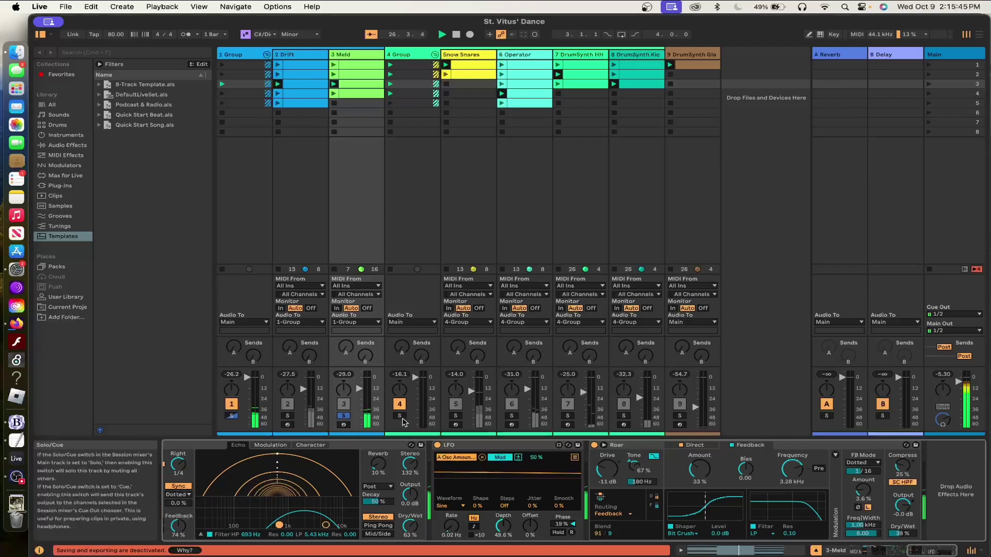
{"action": "left_click", "coordinate": [400, 416]}
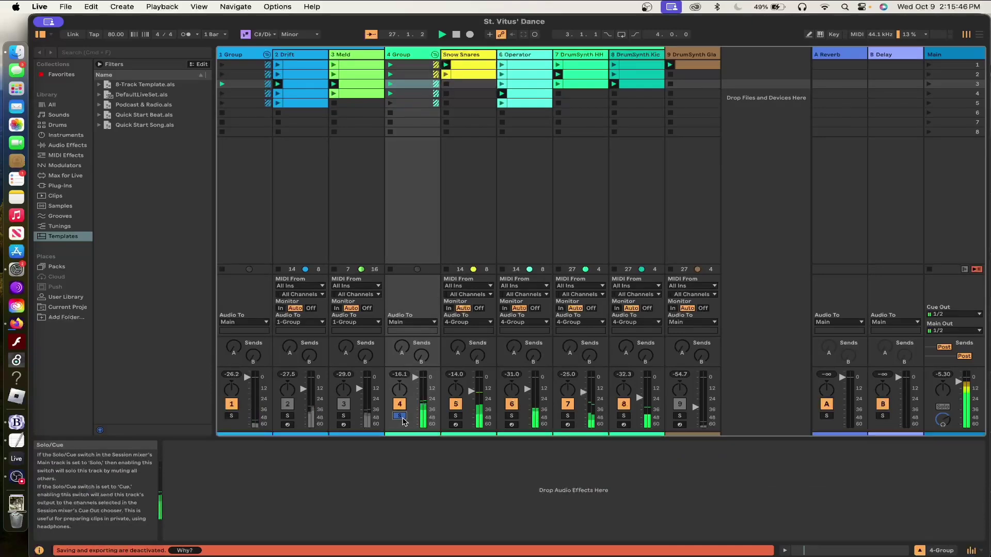
- Solo Snow Snares and scroll through its Bright Snare, LFO and EQ Eight devices
{"action": "left_click", "coordinate": [455, 416]}
{"action": "scroll", "coordinate": [405, 490], "scroll_direction": "left", "scroll_amount": 15}
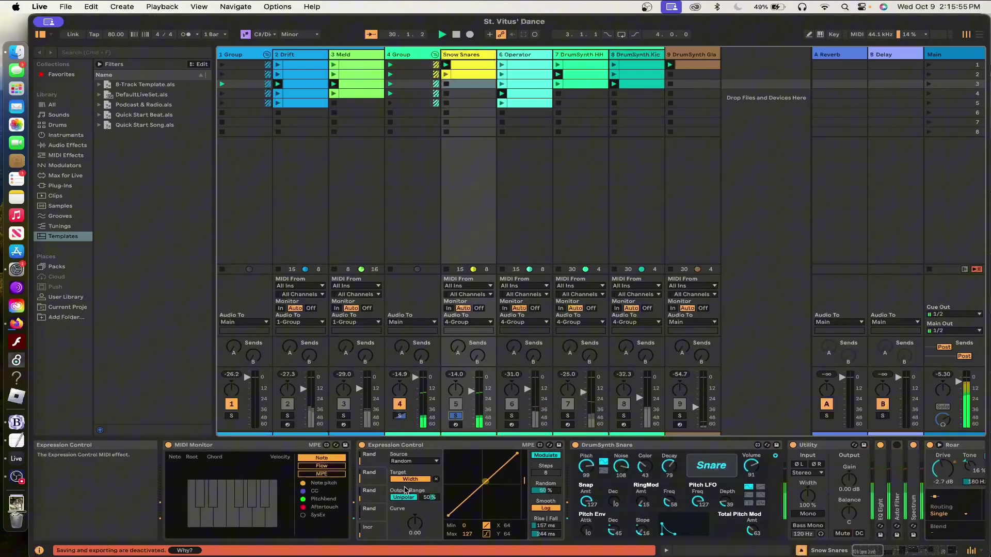
{"action": "scroll", "coordinate": [405, 490], "scroll_direction": "right", "scroll_amount": 10}
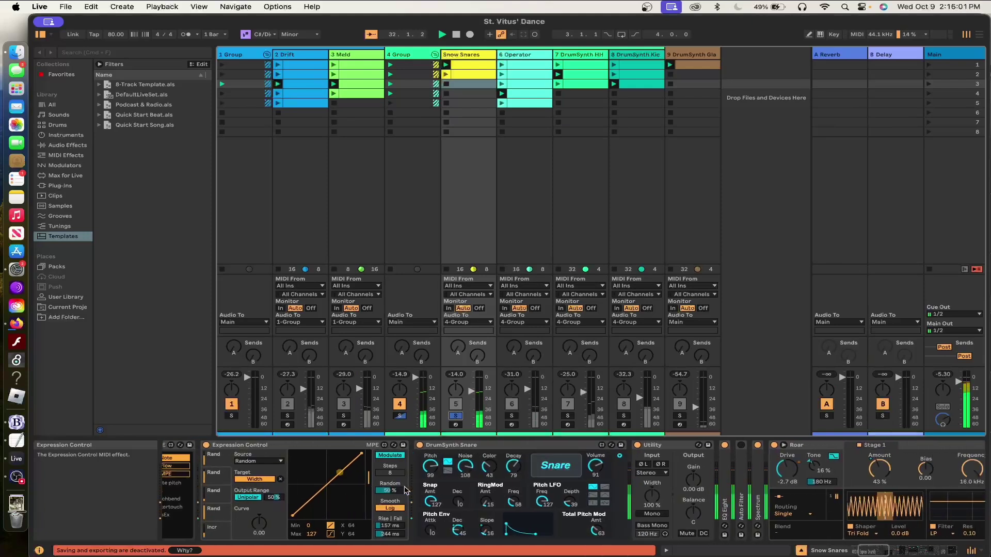
{"action": "scroll", "coordinate": [405, 490], "scroll_direction": "right", "scroll_amount": 1}
{"action": "scroll", "coordinate": [405, 490], "scroll_direction": "right", "scroll_amount": 20}
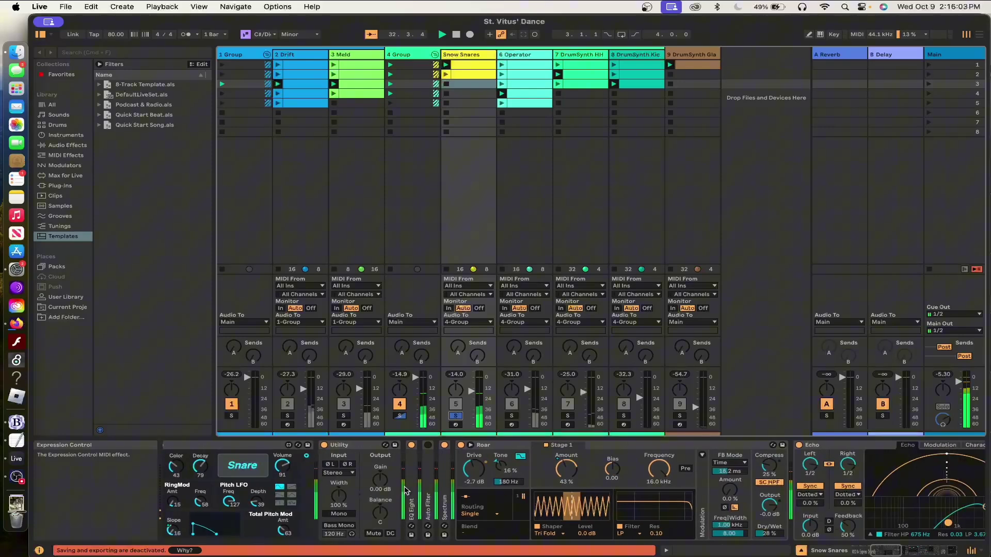
{"action": "scroll", "coordinate": [405, 490], "scroll_direction": "right", "scroll_amount": 20}
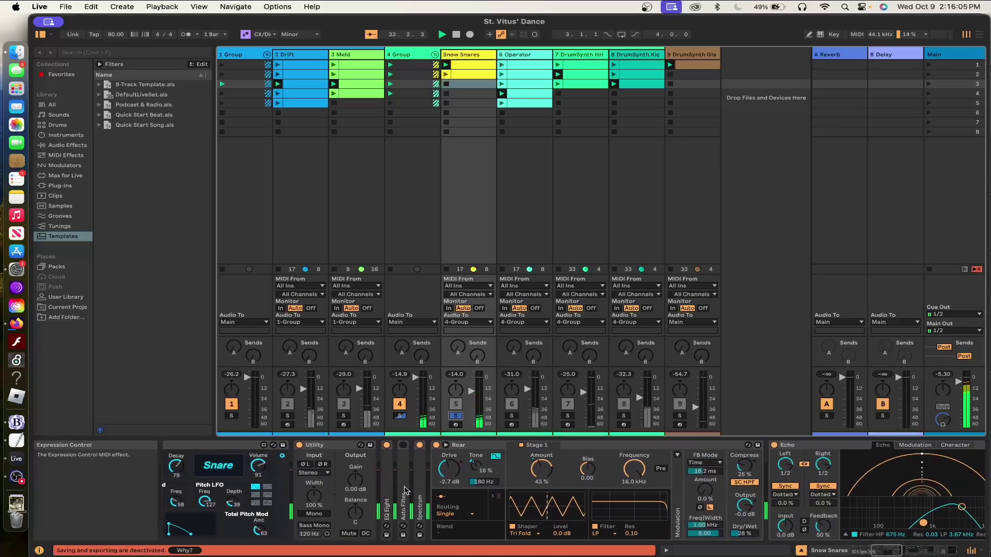
{"action": "scroll", "coordinate": [405, 490], "scroll_direction": "right", "scroll_amount": 10}
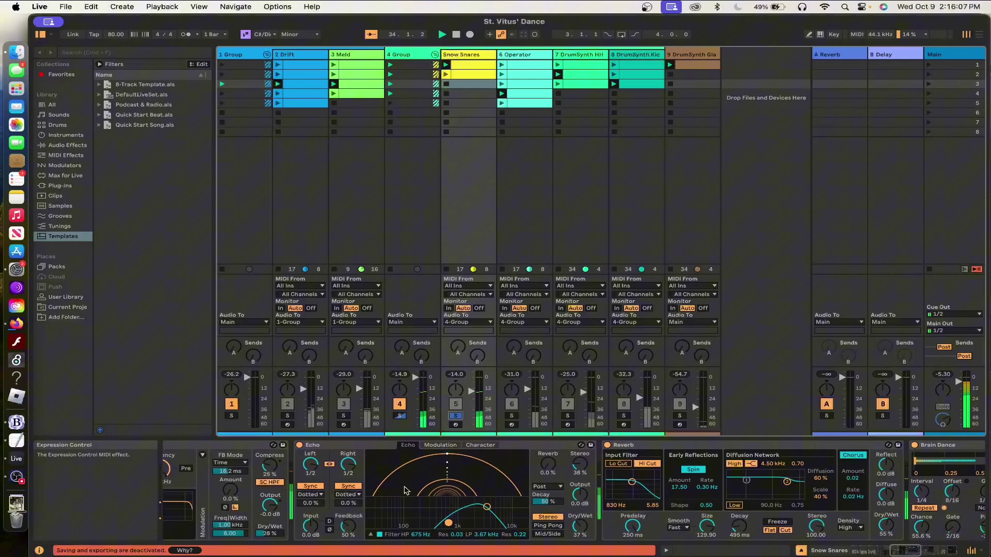
{"action": "scroll", "coordinate": [406, 490], "scroll_direction": "right", "scroll_amount": 20}
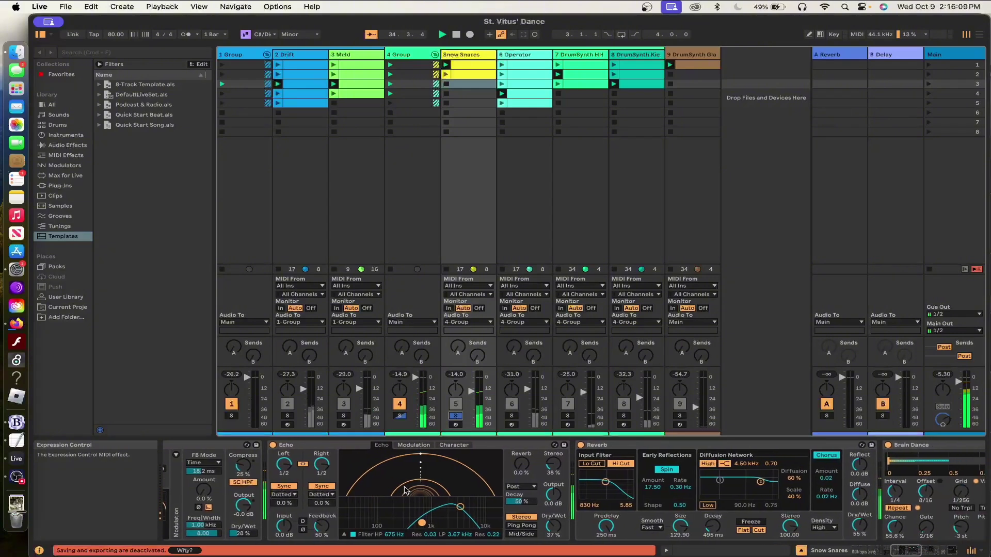
{"action": "scroll", "coordinate": [405, 490], "scroll_direction": "right", "scroll_amount": 6}
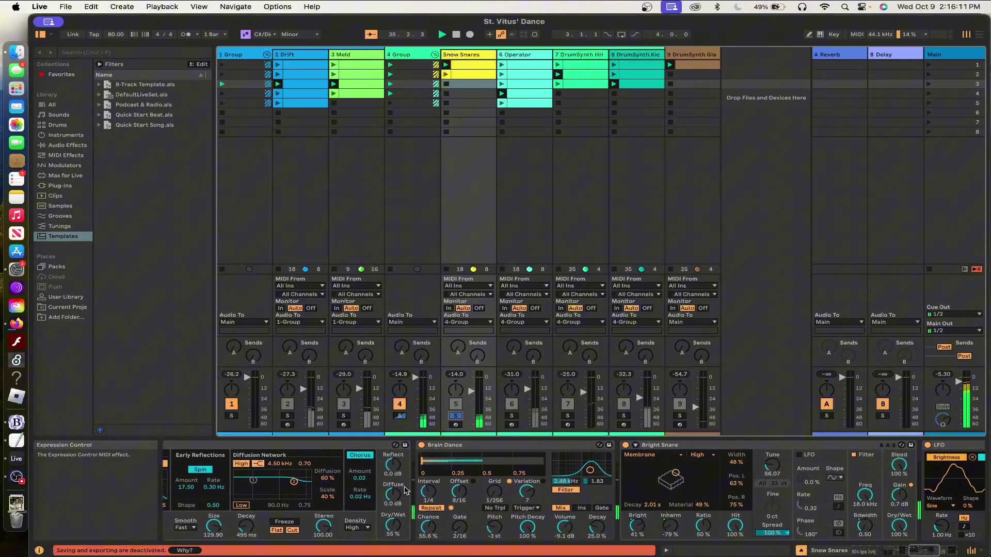
{"action": "scroll", "coordinate": [405, 490], "scroll_direction": "right", "scroll_amount": 20}
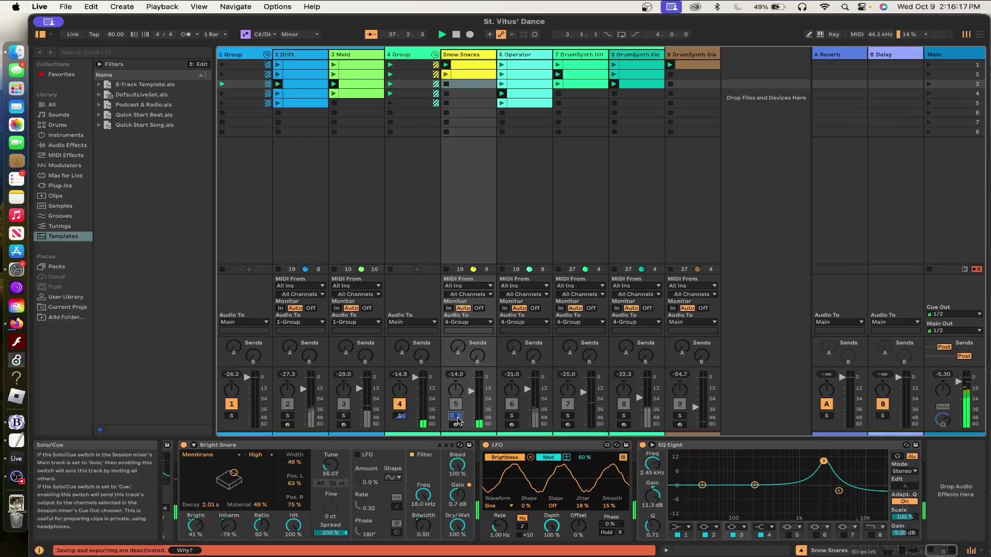
- Solo track 6 Operator and toggle its filter and global modulation displays
{"action": "left_click", "coordinate": [512, 416]}
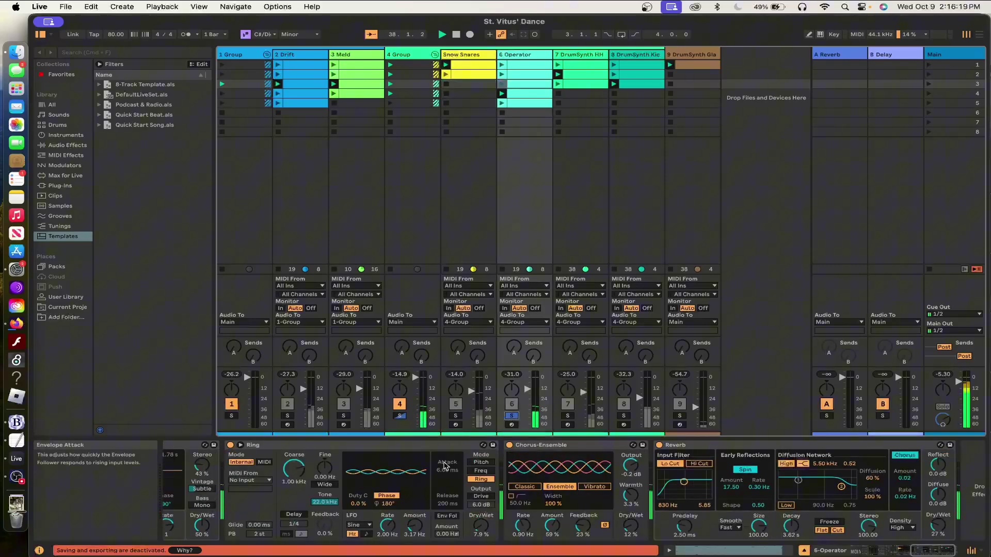
{"action": "scroll", "coordinate": [445, 464], "scroll_direction": "left", "scroll_amount": 10}
{"action": "scroll", "coordinate": [445, 465], "scroll_direction": "right", "scroll_amount": 3}
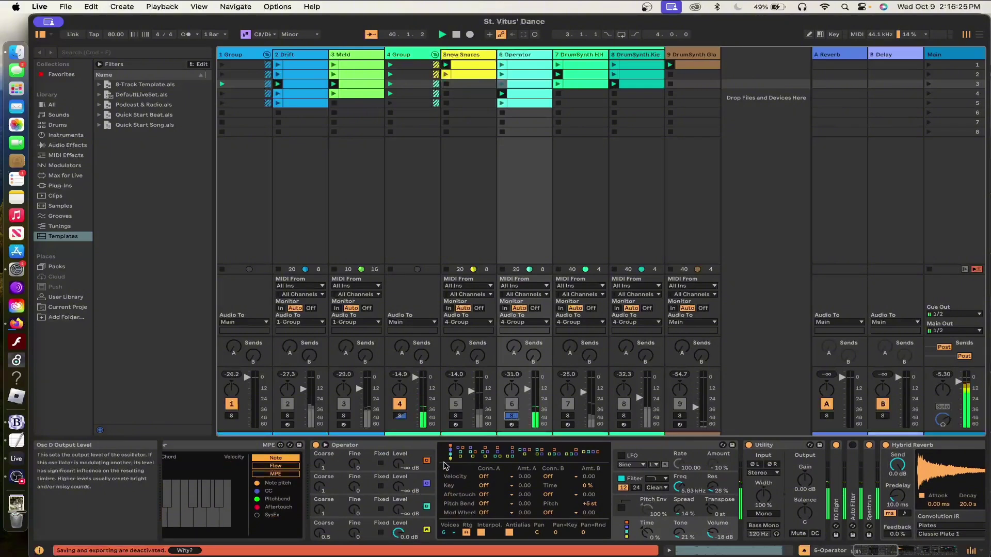
{"action": "scroll", "coordinate": [445, 466], "scroll_direction": "right", "scroll_amount": 1}
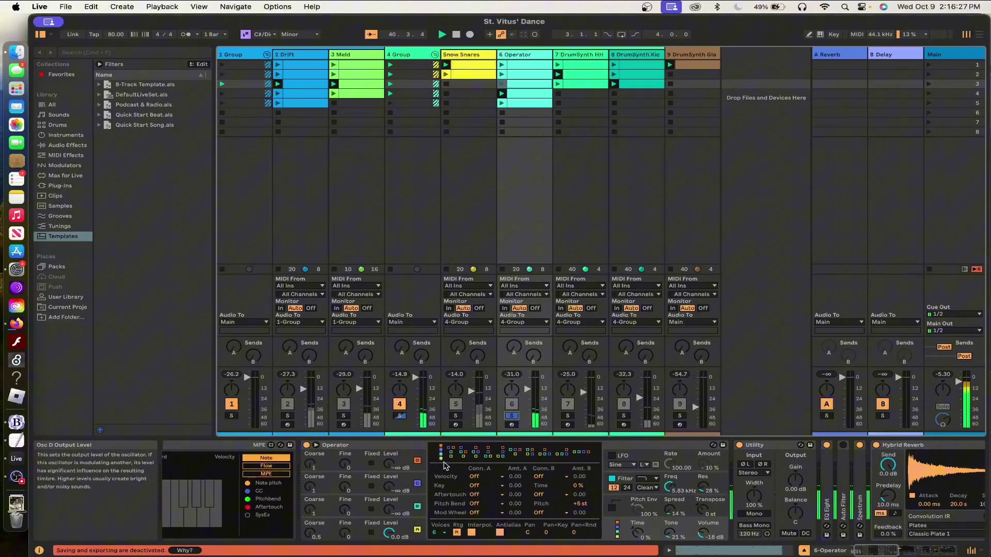
{"action": "left_click", "coordinate": [631, 485]}
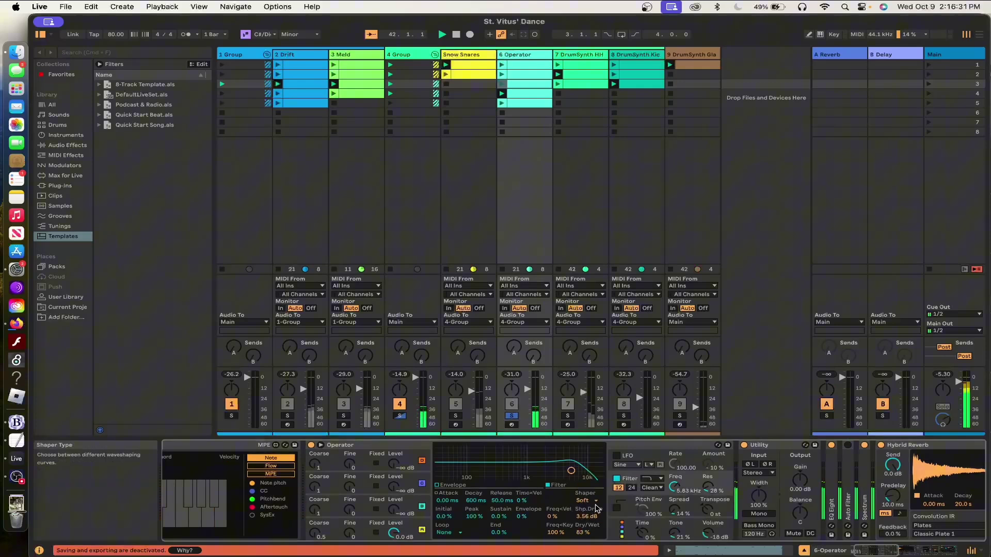
{"action": "left_click", "coordinate": [627, 530]}
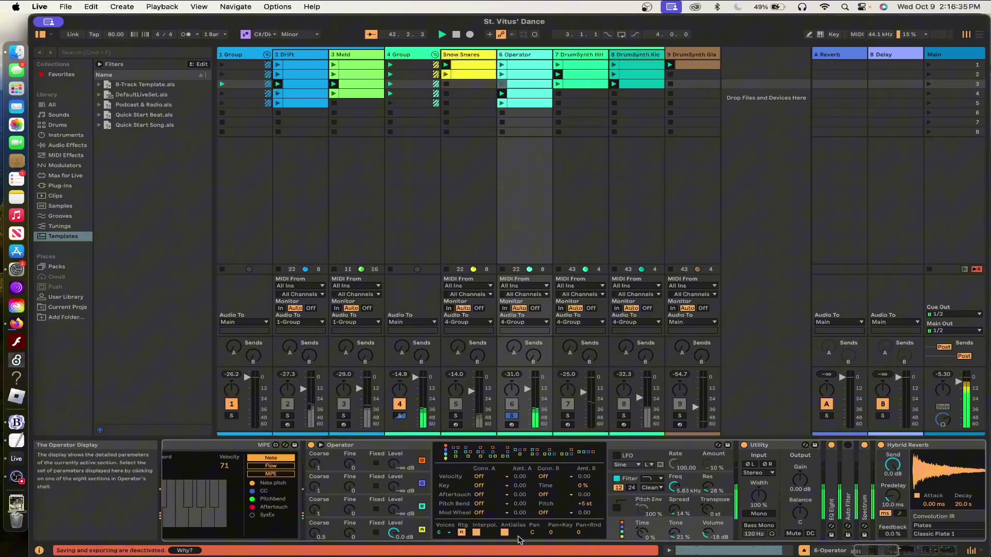
- Scroll Operator's chain on to Hybrid Reverb, Ring, Chorus-Ensemble and Reverb
{"action": "scroll", "coordinate": [656, 519], "scroll_direction": "right", "scroll_amount": 5}
{"action": "scroll", "coordinate": [656, 519], "scroll_direction": "right", "scroll_amount": 4}
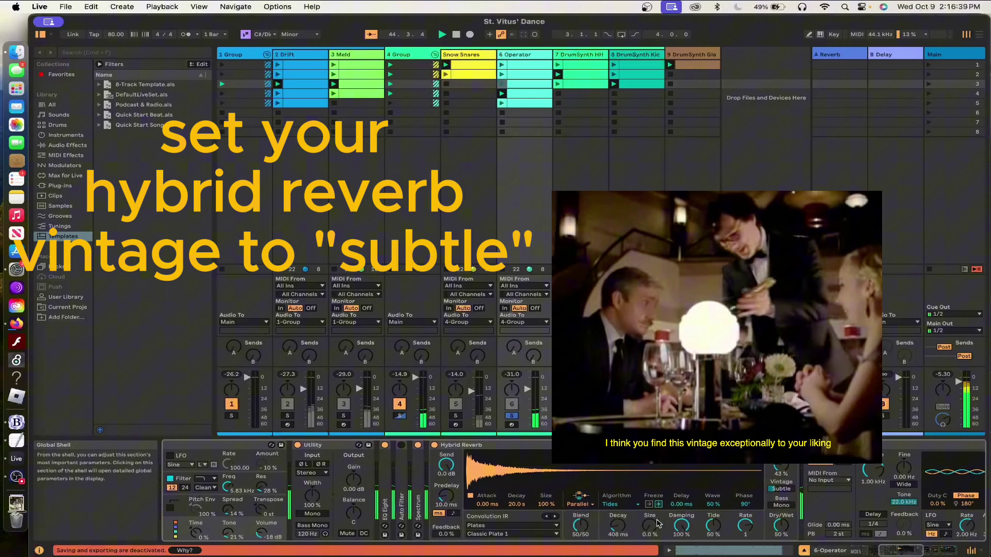
{"action": "scroll", "coordinate": [658, 523], "scroll_direction": "right", "scroll_amount": 11}
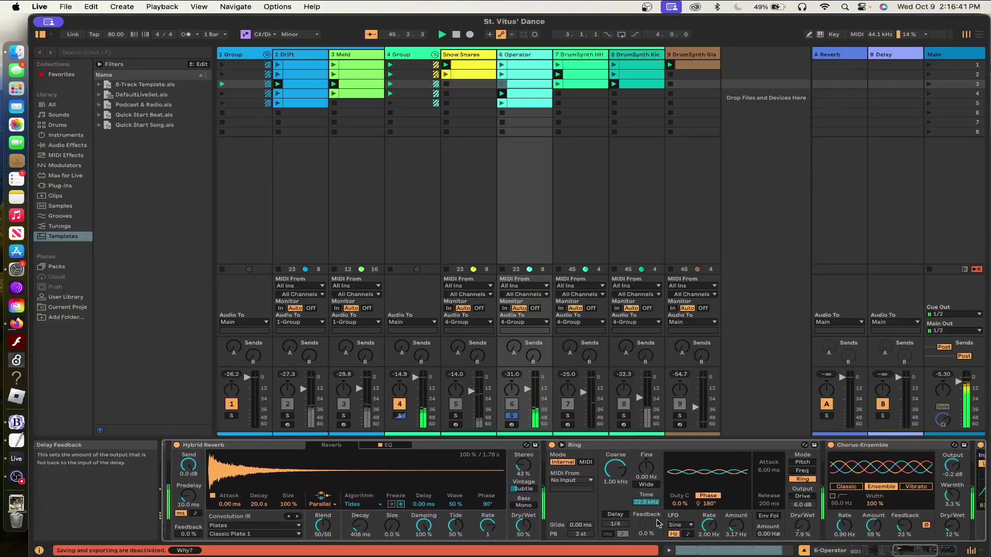
{"action": "scroll", "coordinate": [658, 524], "scroll_direction": "right", "scroll_amount": 2}
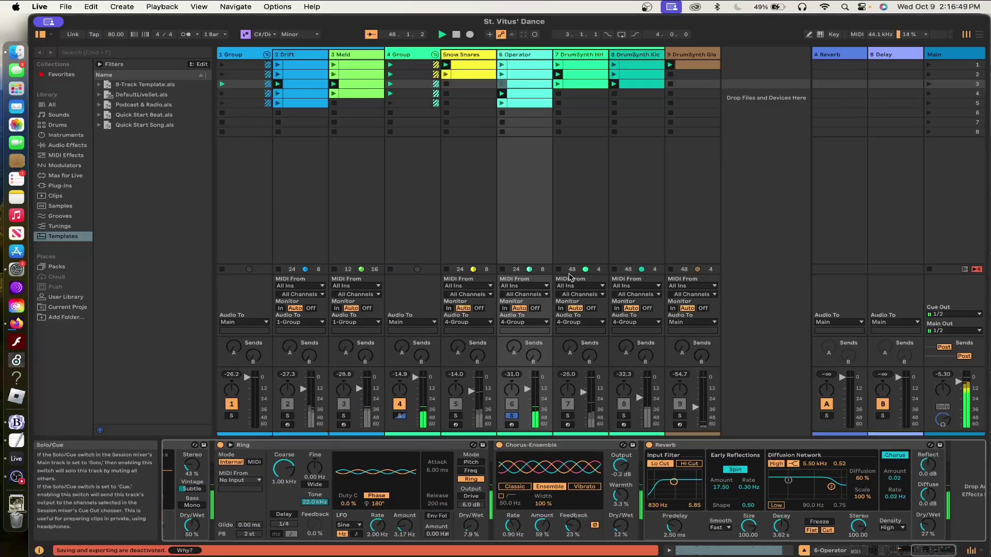
- Solo DrumSynth HH and scroll its chain through Utility, Delay, Ring, LFO and Reverb
{"action": "left_click", "coordinate": [568, 361]}
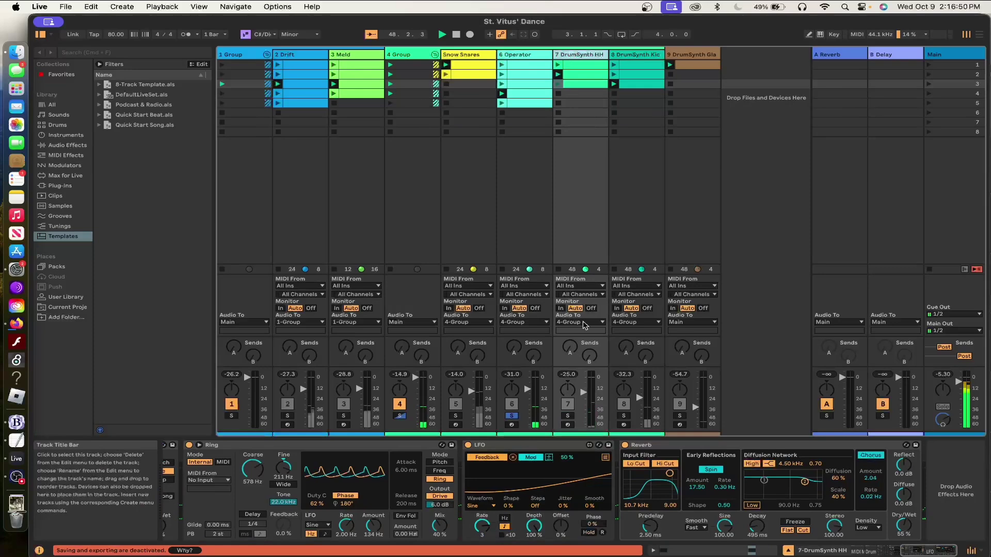
{"action": "left_click", "coordinate": [568, 416]}
{"action": "scroll", "coordinate": [379, 493], "scroll_direction": "left", "scroll_amount": 5}
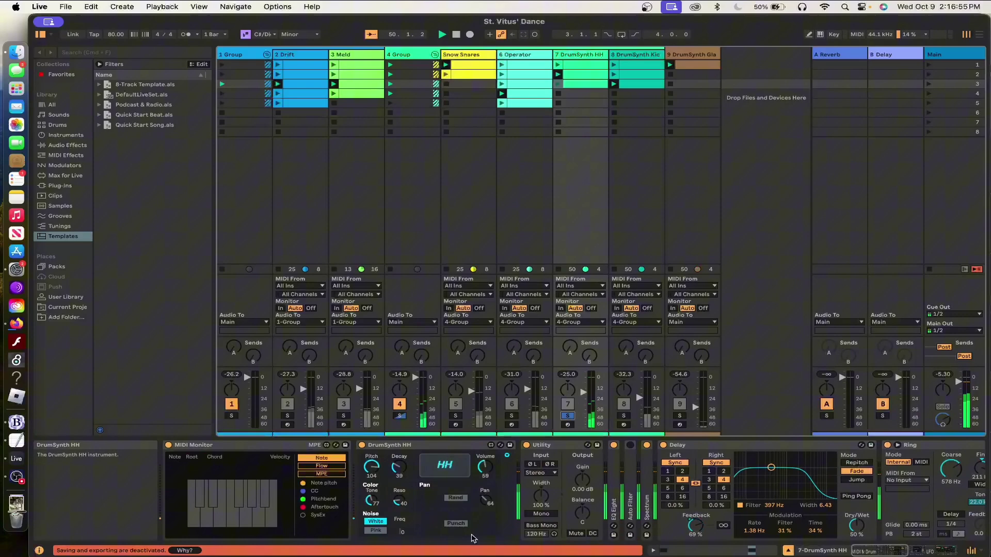
{"action": "scroll", "coordinate": [471, 539], "scroll_direction": "right", "scroll_amount": 5}
{"action": "scroll", "coordinate": [471, 538], "scroll_direction": "right", "scroll_amount": 1}
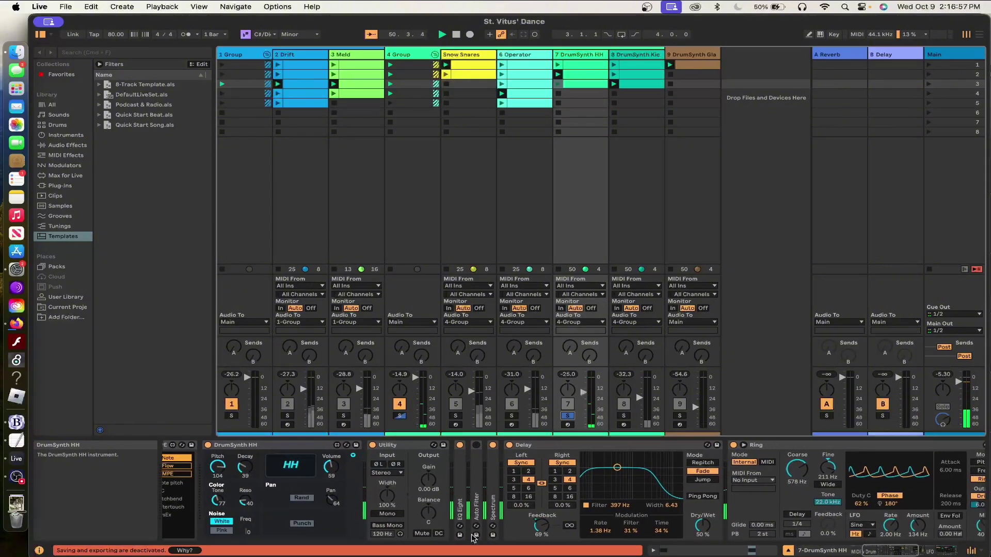
{"action": "scroll", "coordinate": [472, 538], "scroll_direction": "right", "scroll_amount": 8}
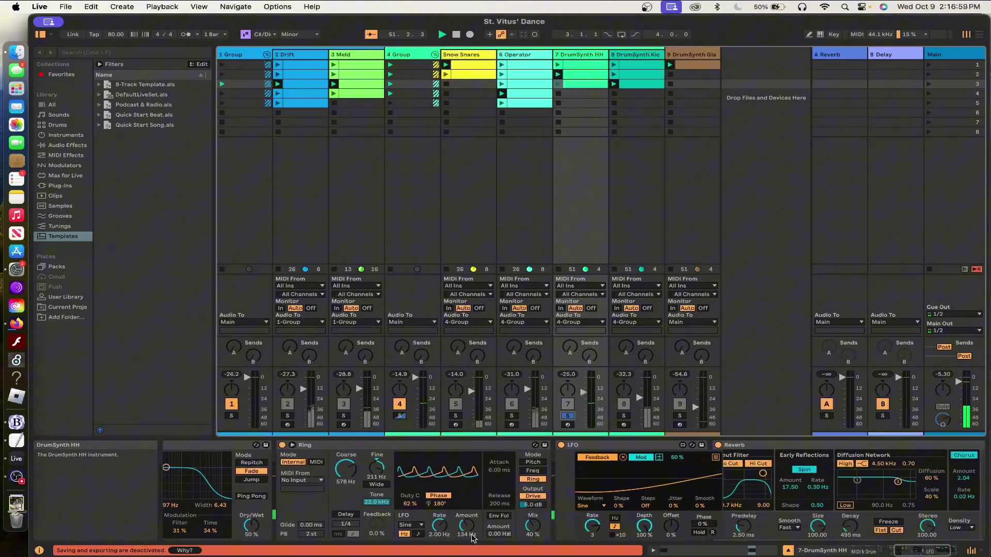
{"action": "scroll", "coordinate": [471, 538], "scroll_direction": "right", "scroll_amount": 10}
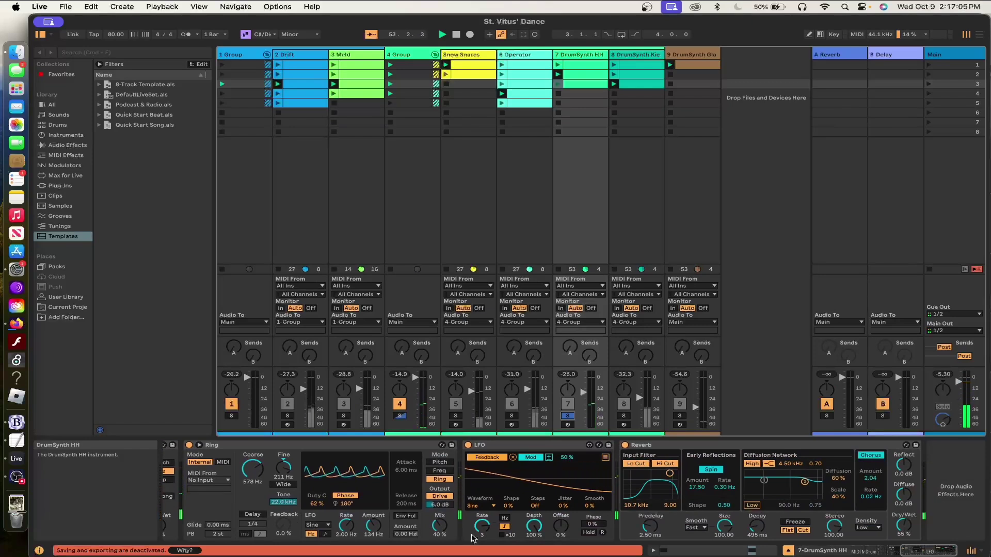
- Inspect the notes in the DrumSynth Kick and hi-hat clips
{"action": "left_click", "coordinate": [629, 58]}
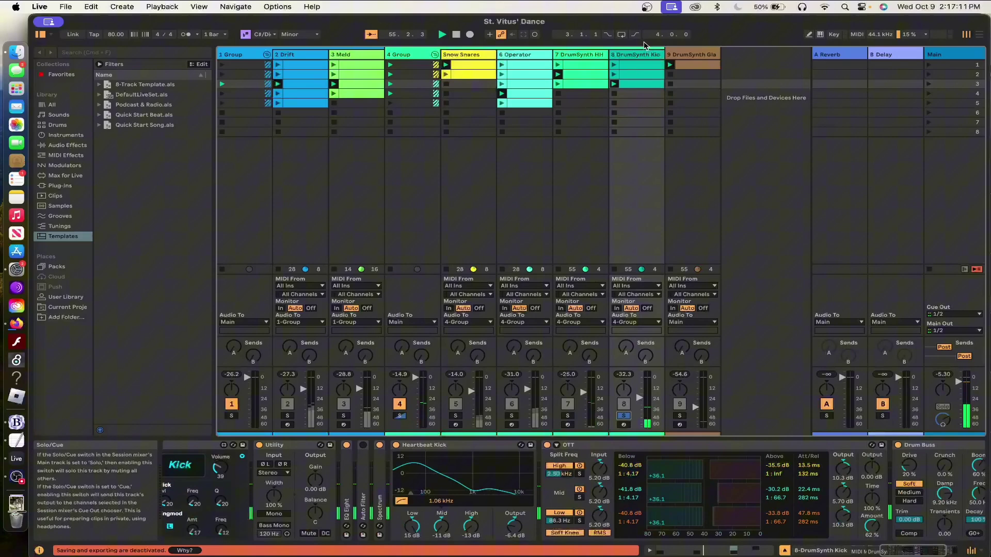
{"action": "double_click", "coordinate": [628, 84]}
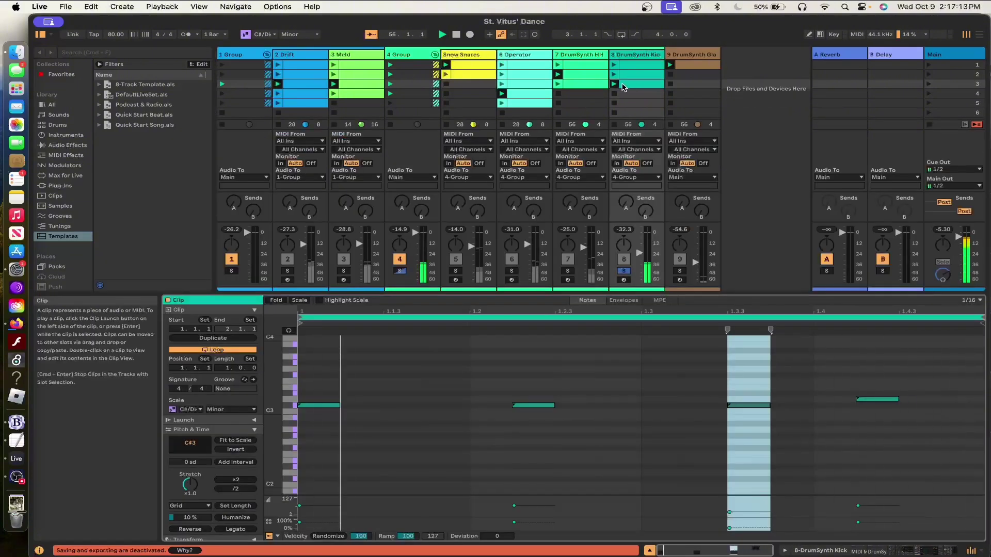
{"action": "left_click", "coordinate": [586, 78]}
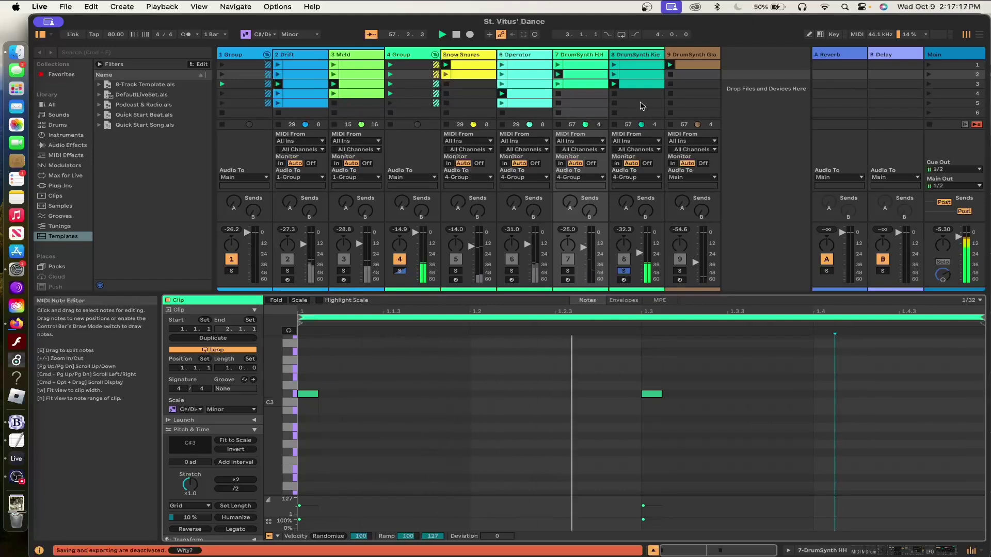
{"action": "left_click", "coordinate": [639, 87]}
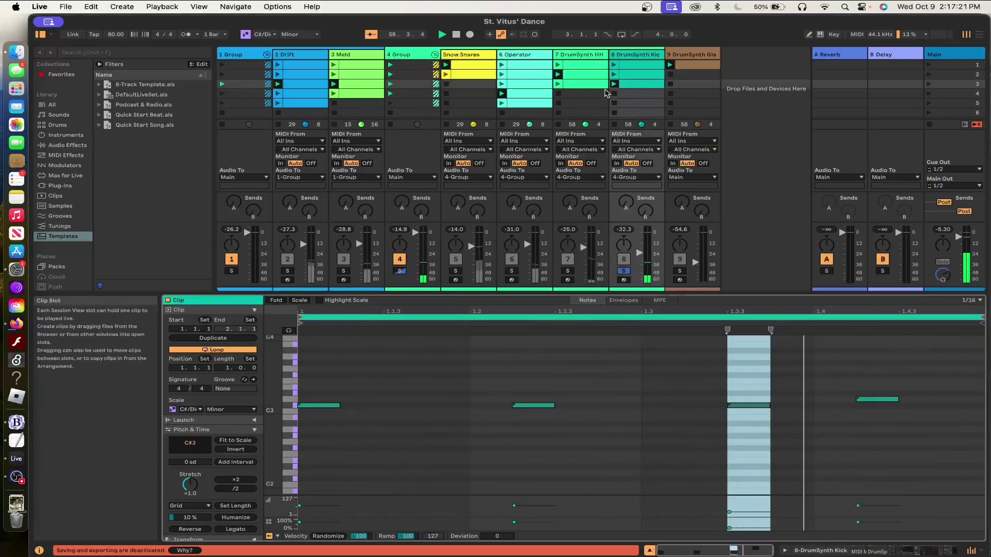
- Return to the kick's device chain, then solo track 9 DrumSynth Glass
{"action": "left_click", "coordinate": [627, 55]}
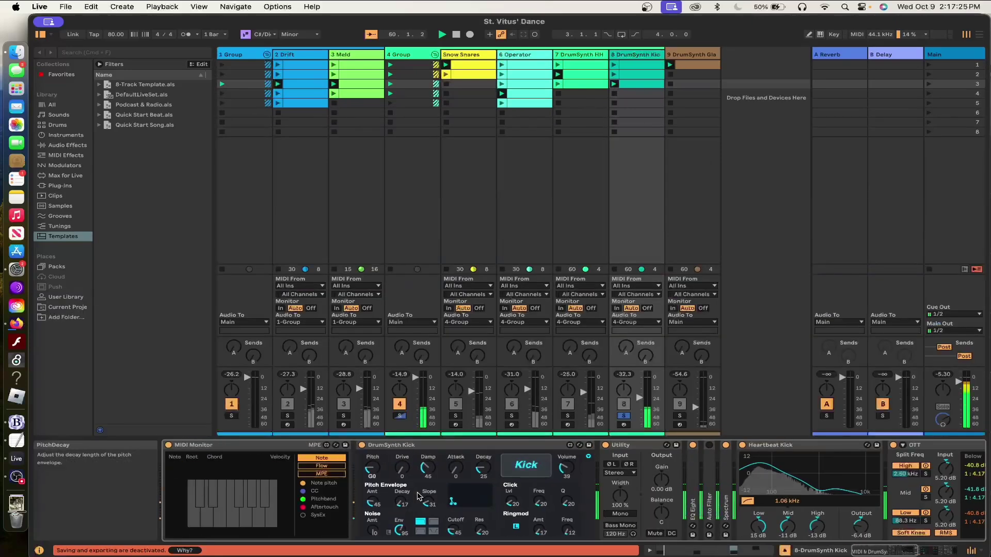
{"action": "scroll", "coordinate": [418, 497], "scroll_direction": "right", "scroll_amount": 10}
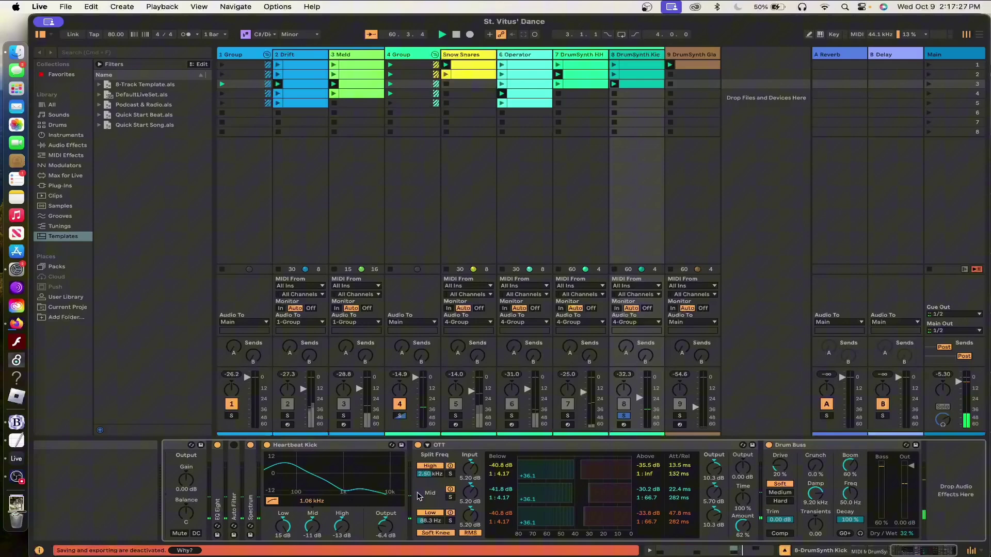
{"action": "left_click", "coordinate": [680, 417]}
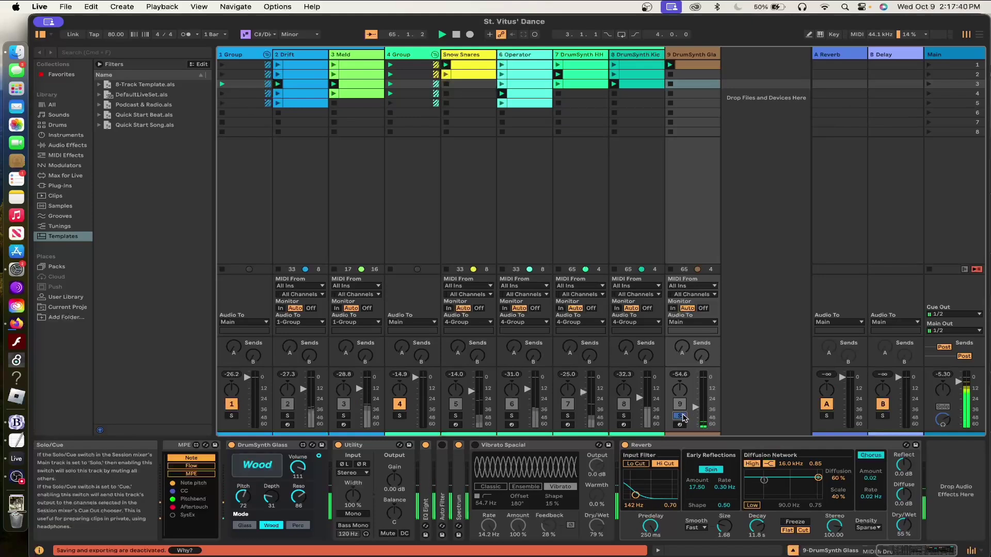
- Unsolo DrumSynth Glass and show the Main track's Flatline and Limiter
{"action": "left_click", "coordinate": [680, 416]}
{"action": "left_click", "coordinate": [938, 58]}
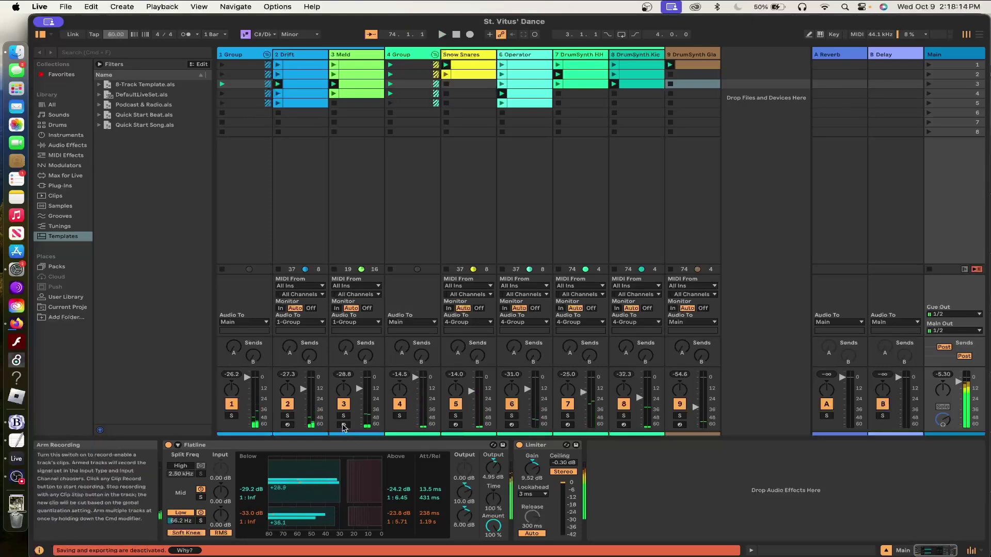
- Deactivate track 3 Meld so it falls silent
{"action": "left_click", "coordinate": [343, 405]}
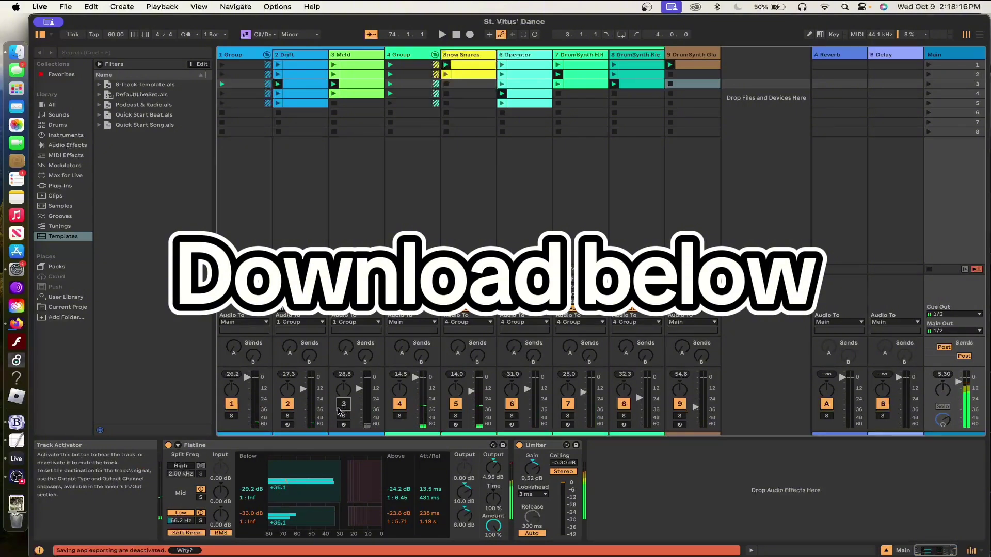